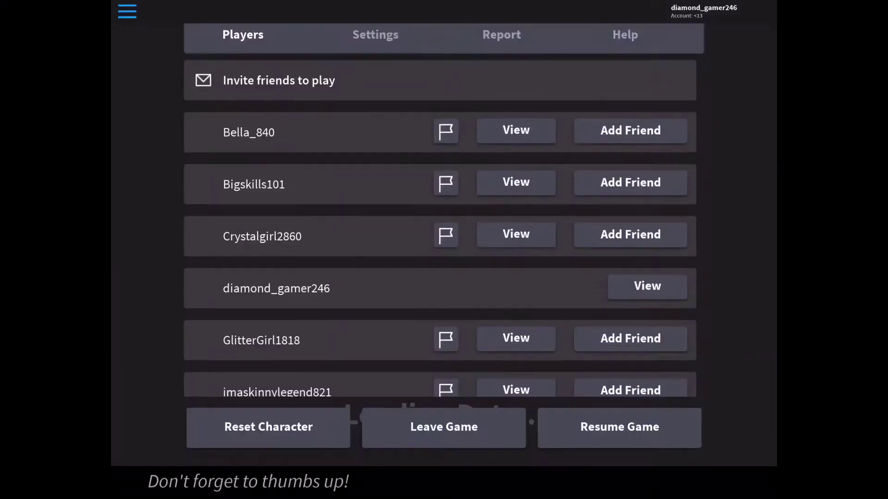
{"action": "scroll", "coordinate": [444, 278], "scroll_direction": "down", "scroll_amount": 5}
{"action": "scroll", "coordinate": [444, 263], "scroll_direction": "up", "scroll_amount": 5}
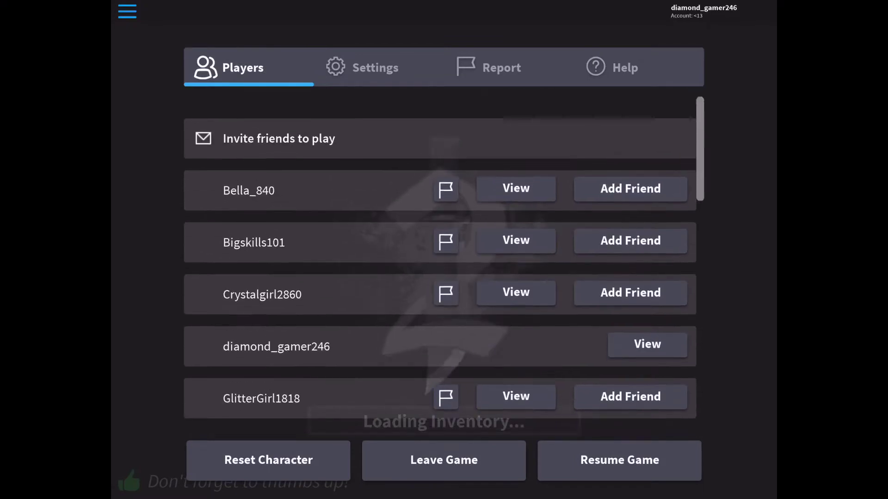
{"action": "scroll", "coordinate": [444, 264], "scroll_direction": "down", "scroll_amount": 1}
Bring up the in-game Roblox menu over the Murder Mystery 2 lobby.
{"action": "key", "text": "Escape"}
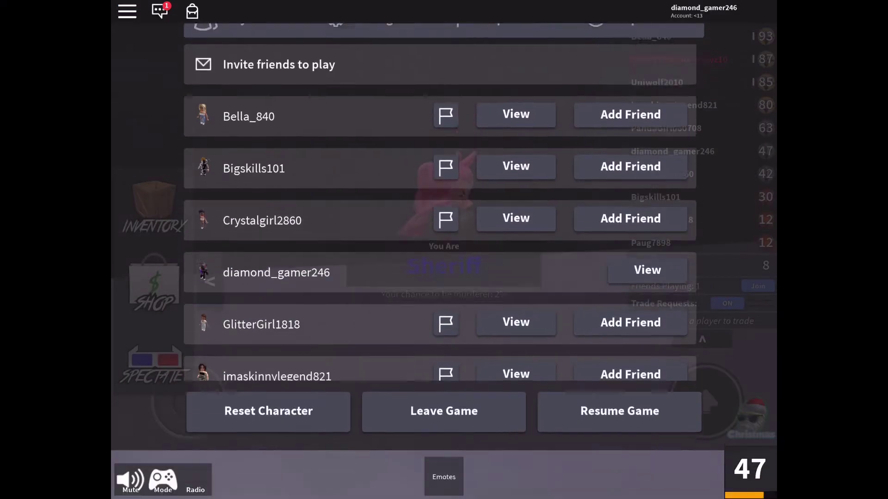
Run the avatar past the pool, along the wooden walkway and up the stairs.
{"action": "mouse_move", "coordinate": [189, 402]}
{"action": "left_mouse_down"}
{"action": "mouse_move", "coordinate": [208, 380]}
{"action": "mouse_move", "coordinate": [184, 377]}
{"action": "mouse_move", "coordinate": [211, 377]}
{"action": "left_mouse_up"}
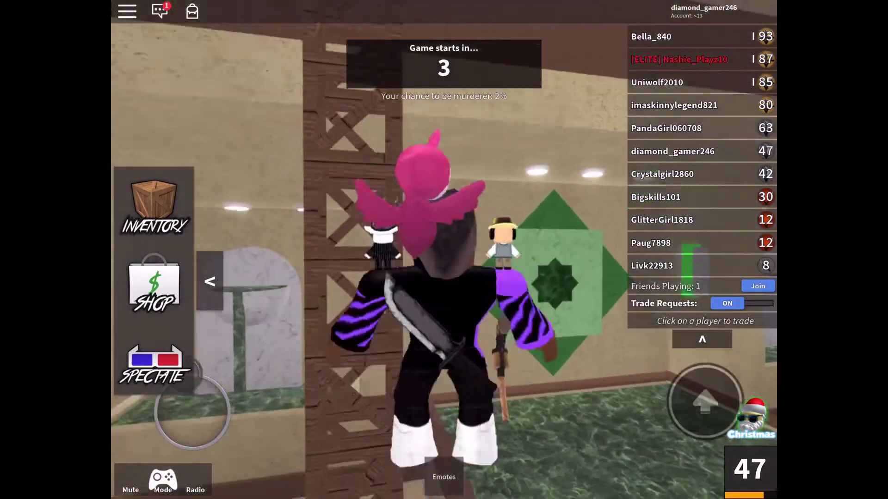
{"action": "mouse_move", "coordinate": [211, 376]}
{"action": "left_mouse_down"}
{"action": "mouse_move", "coordinate": [204, 443]}
{"action": "mouse_move", "coordinate": [201, 366]}
{"action": "mouse_move", "coordinate": [161, 423]}
{"action": "left_mouse_up"}
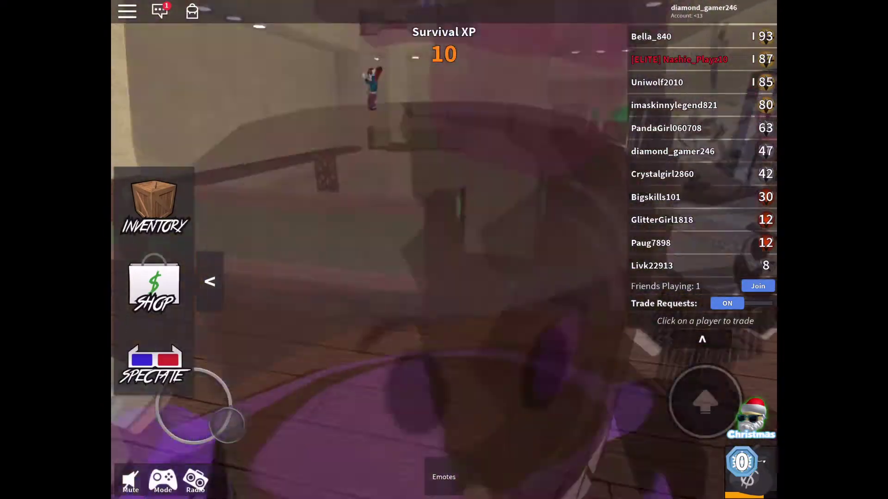
{"action": "mouse_move", "coordinate": [161, 424]}
{"action": "left_mouse_down"}
{"action": "mouse_move", "coordinate": [231, 414]}
{"action": "mouse_move", "coordinate": [208, 375]}
{"action": "mouse_move", "coordinate": [198, 378]}
{"action": "left_mouse_up"}
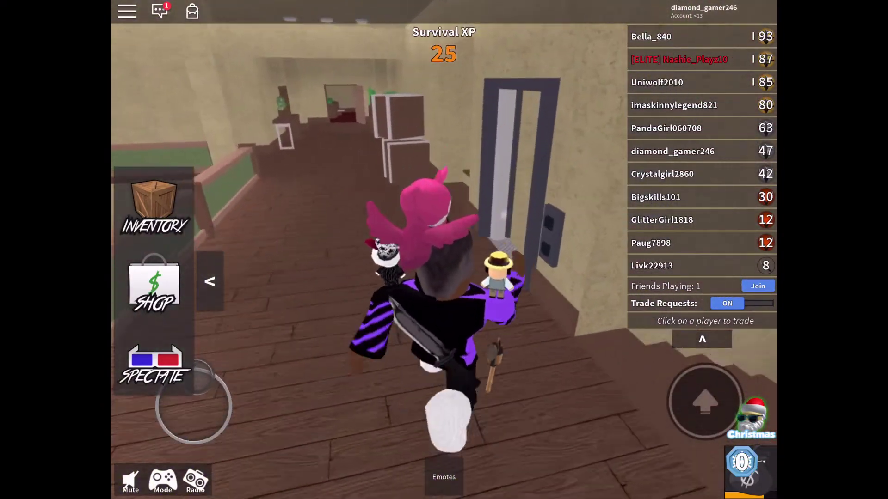
{"action": "left_click_drag", "start_coordinate": [158, 425], "coordinate": [172, 410]}
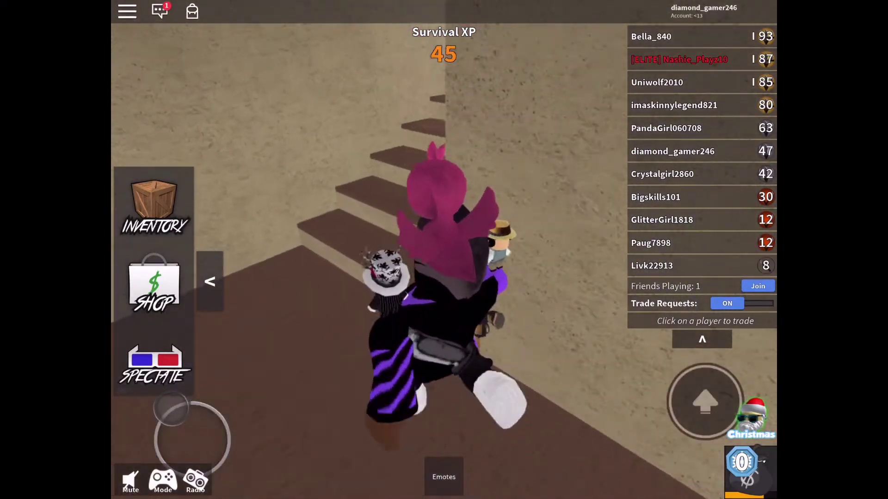
{"action": "left_click_drag", "start_coordinate": [171, 411], "coordinate": [198, 395]}
Open the chat, dismiss the message entry without sending, and close the chat.
{"action": "left_click", "coordinate": [160, 10]}
{"action": "left_click", "coordinate": [243, 169]}
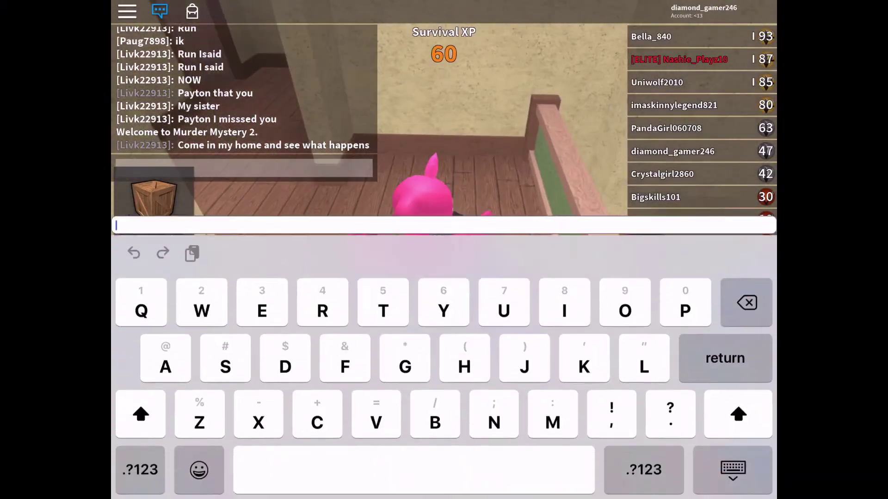
{"action": "left_click", "coordinate": [732, 470]}
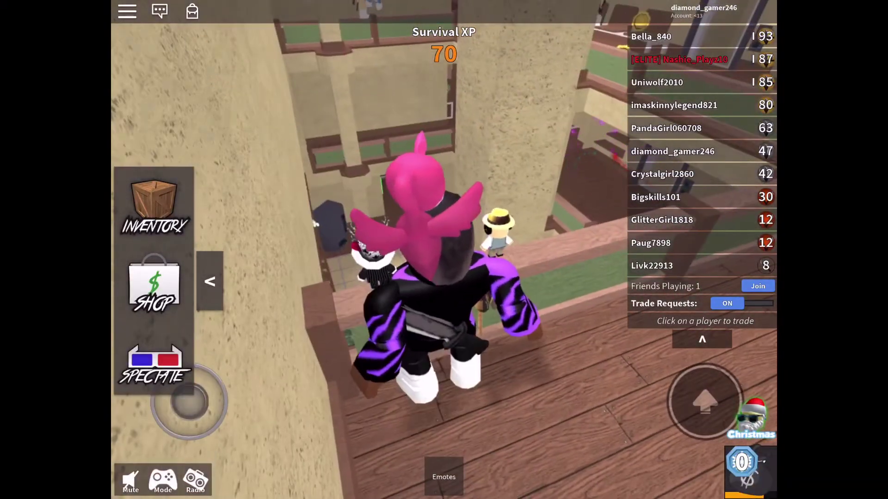
{"action": "left_click", "coordinate": [160, 11]}
Turn the camera, walk toward friends by the wall, and view a player's details popup.
{"action": "mouse_move", "coordinate": [189, 402]}
{"action": "left_mouse_down"}
{"action": "mouse_move", "coordinate": [213, 412]}
{"action": "mouse_move", "coordinate": [186, 403]}
{"action": "left_mouse_up"}
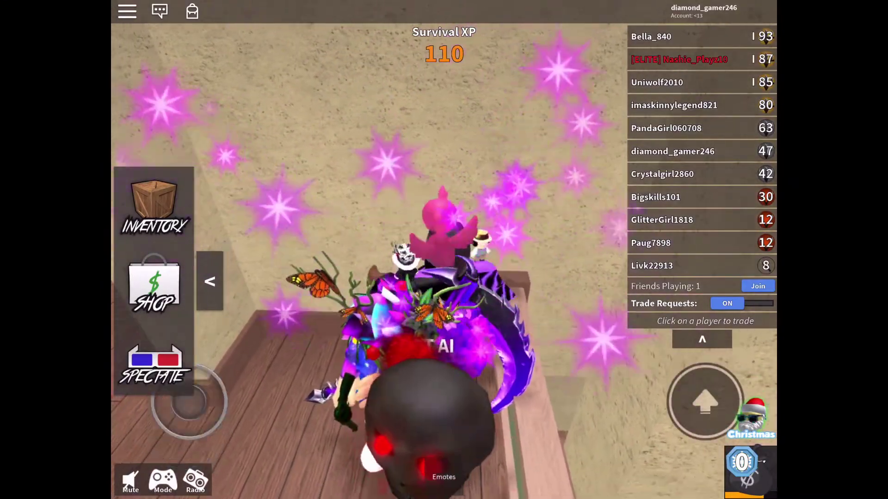
{"action": "mouse_move", "coordinate": [184, 396]}
{"action": "left_mouse_down"}
{"action": "mouse_move", "coordinate": [167, 438]}
{"action": "mouse_move", "coordinate": [186, 390]}
{"action": "mouse_move", "coordinate": [188, 401]}
{"action": "left_mouse_up"}
{"action": "left_click", "coordinate": [679, 59]}
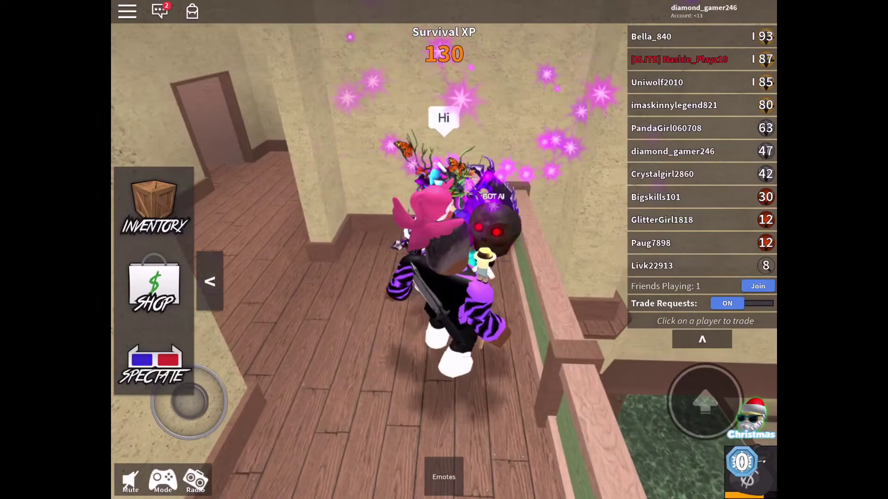
Send 'Hi' in chat to answer the friend's greeting, then rotate the camera around the group.
{"action": "left_click", "coordinate": [243, 169]}
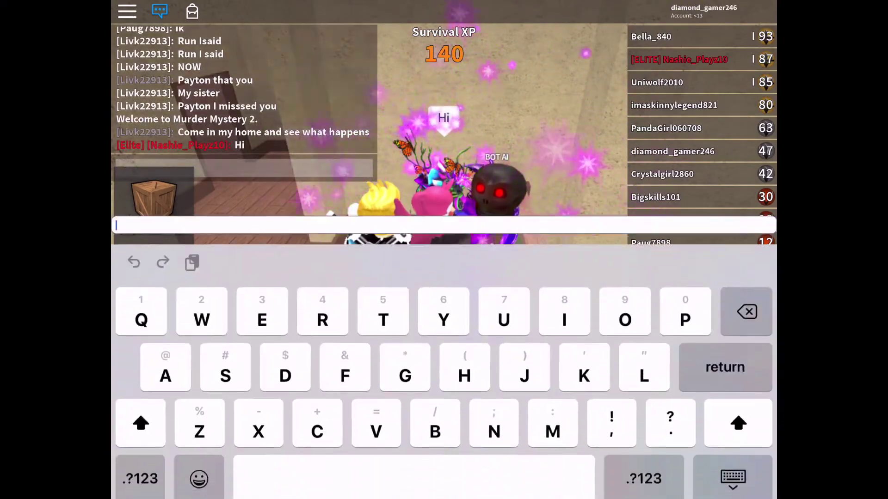
{"action": "type", "text": "Hi"}
{"action": "key", "text": "Return"}
{"action": "left_click_drag", "start_coordinate": [555, 278], "coordinate": [416, 284]}
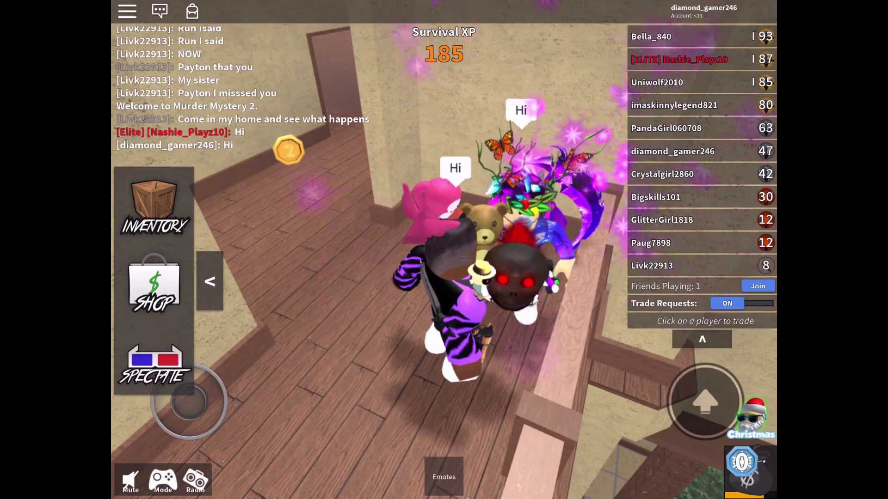
Open and close the emote bar, then open and close the item Shop.
{"action": "left_click", "coordinate": [444, 477]}
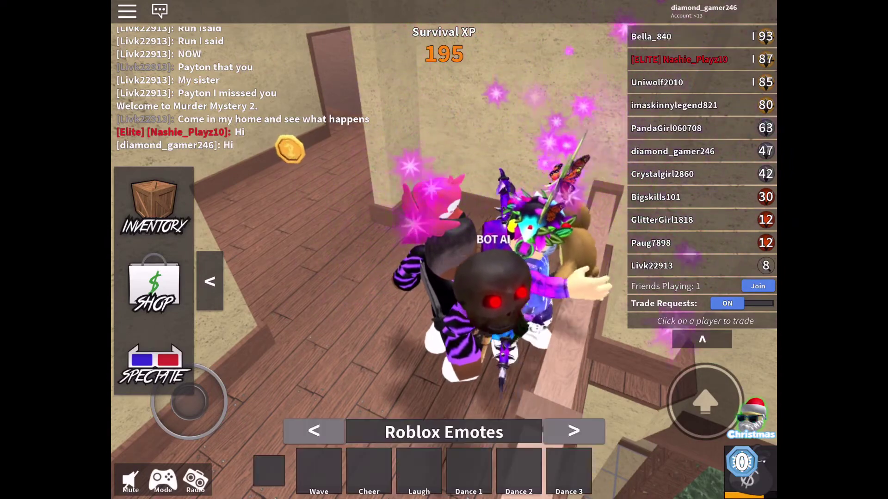
{"action": "left_click", "coordinate": [569, 470]}
{"action": "left_click", "coordinate": [154, 286]}
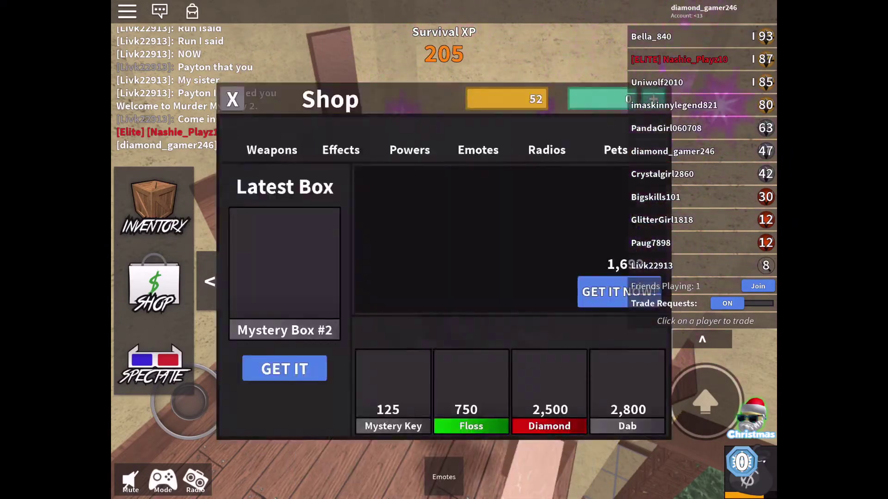
{"action": "left_click", "coordinate": [232, 99]}
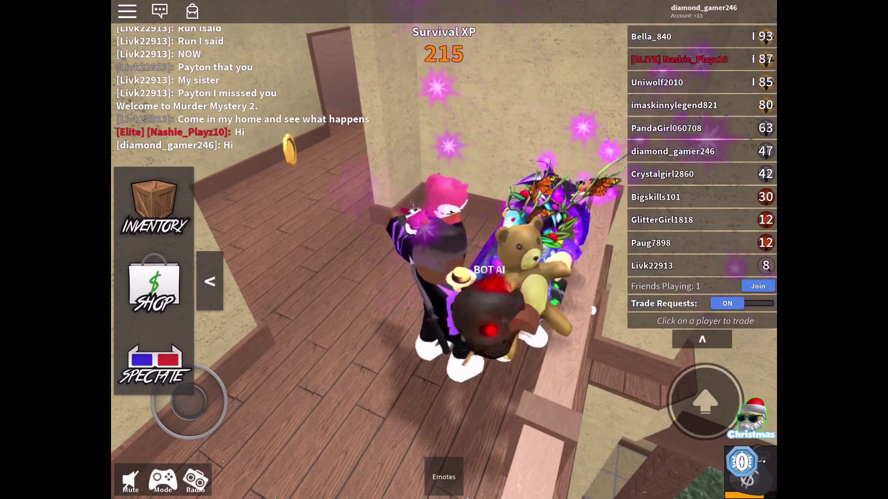